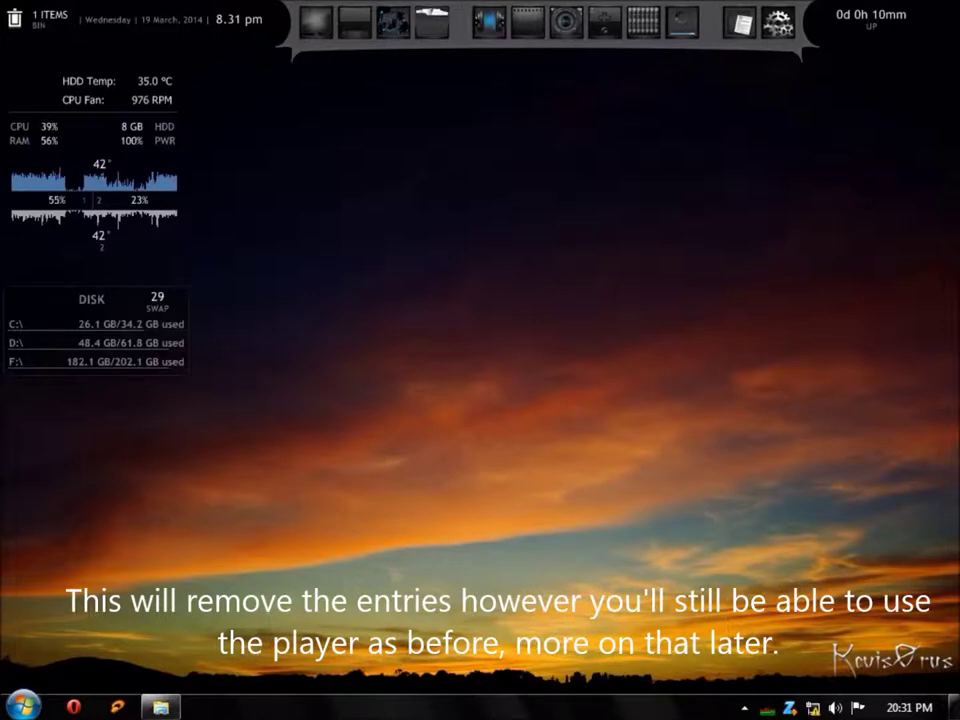
Step: Bring up the Local Disk (F:) folder window and examine the Sample Images folder's context commands for Windows Media Player entries
{"action": "left_click", "coordinate": [163, 706]}
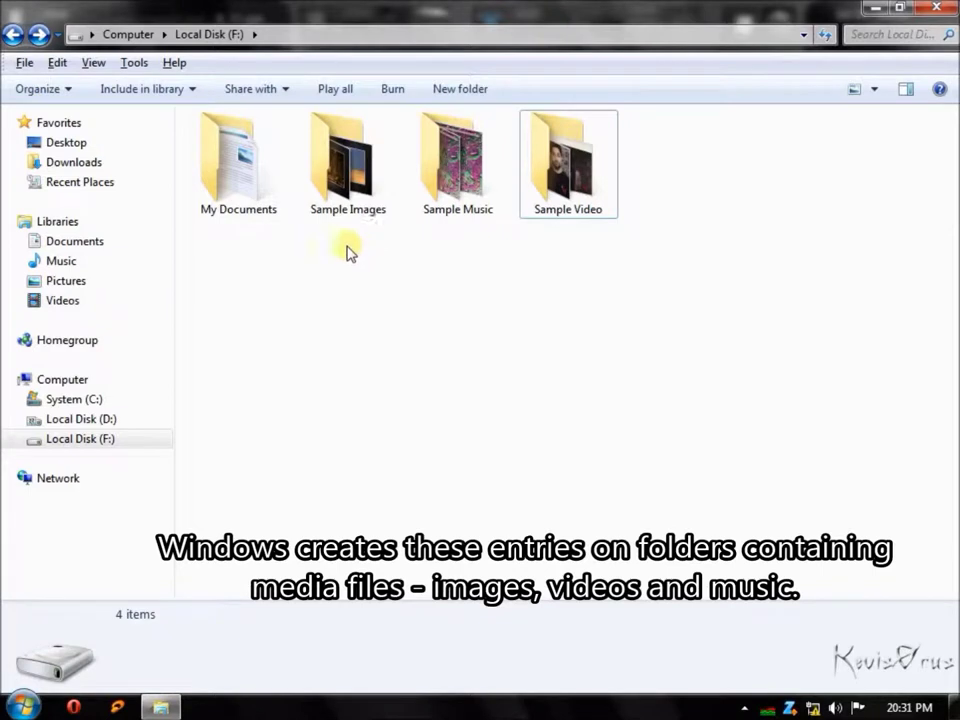
{"action": "mouse_move", "coordinate": [348, 198]}
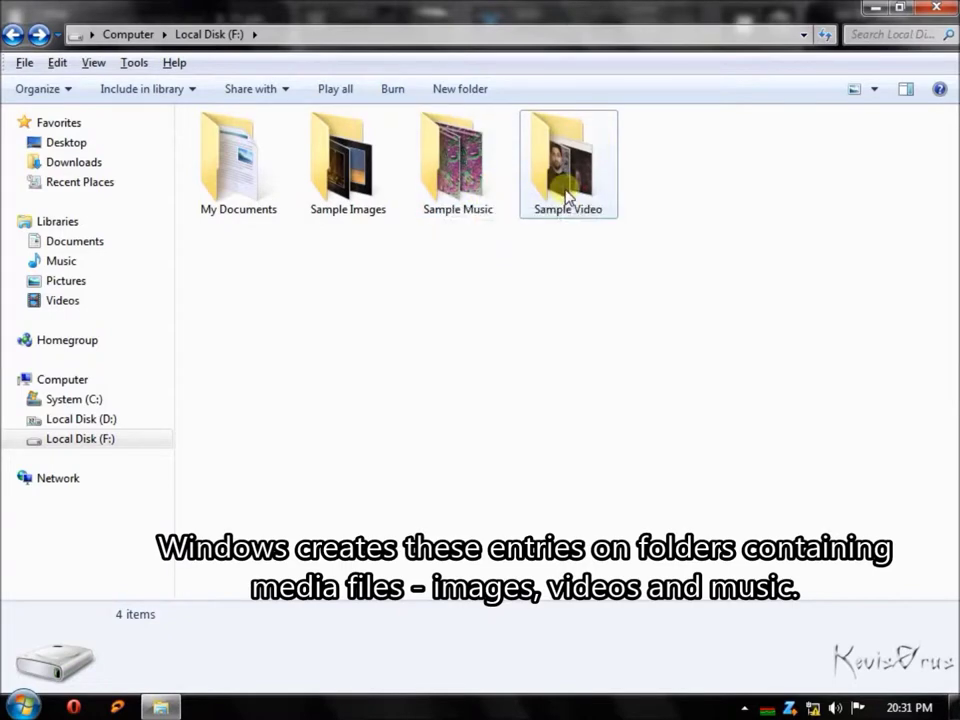
{"action": "left_click", "coordinate": [357, 192]}
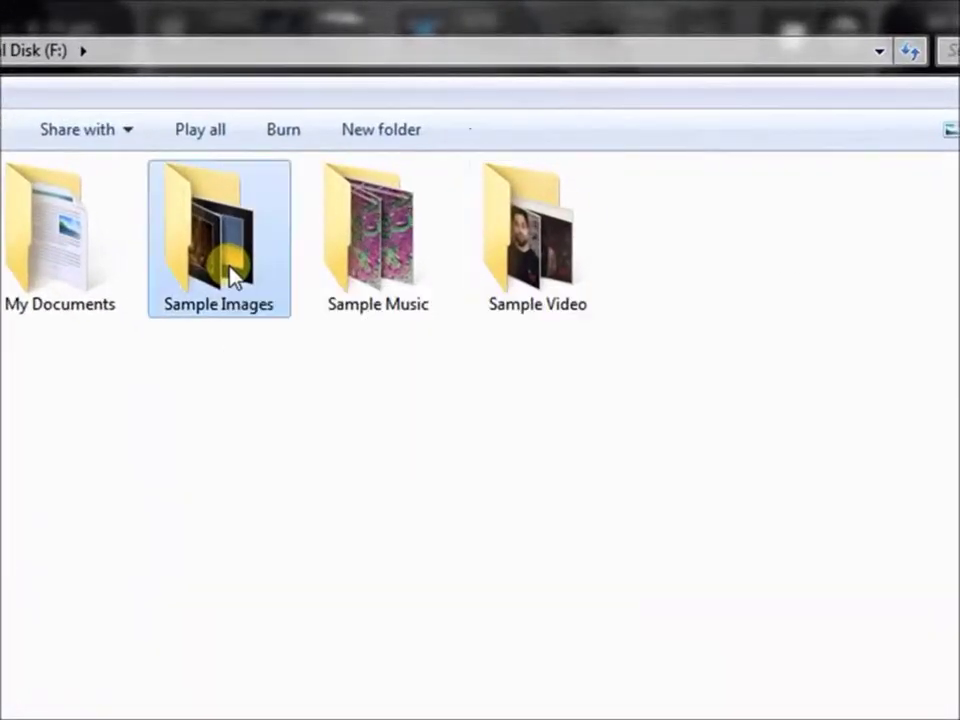
{"action": "right_click", "coordinate": [232, 272]}
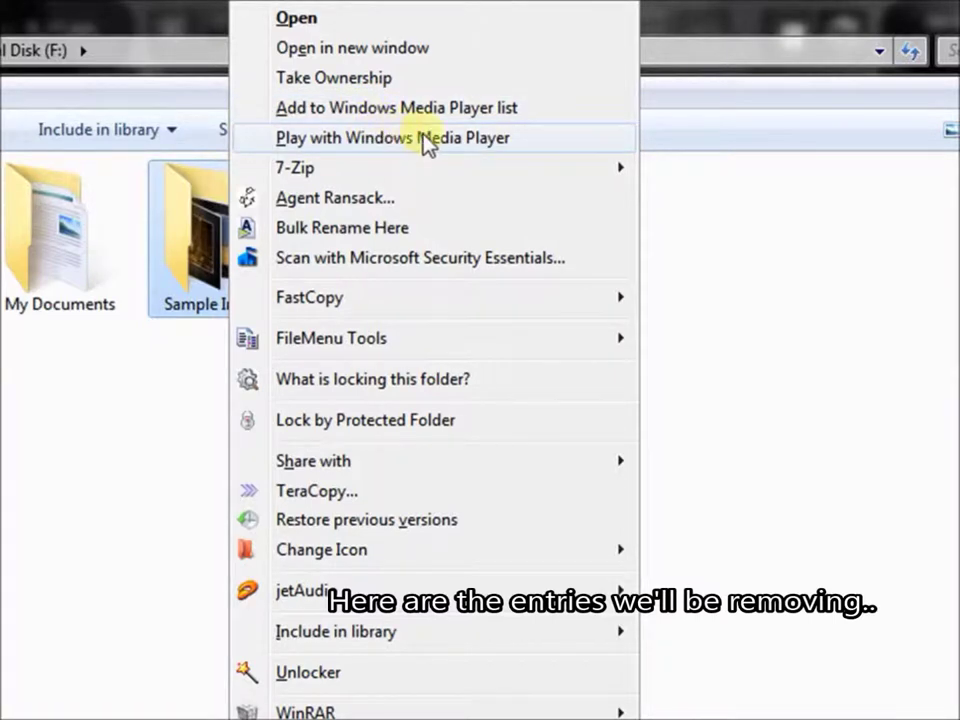
{"action": "left_click", "coordinate": [135, 492]}
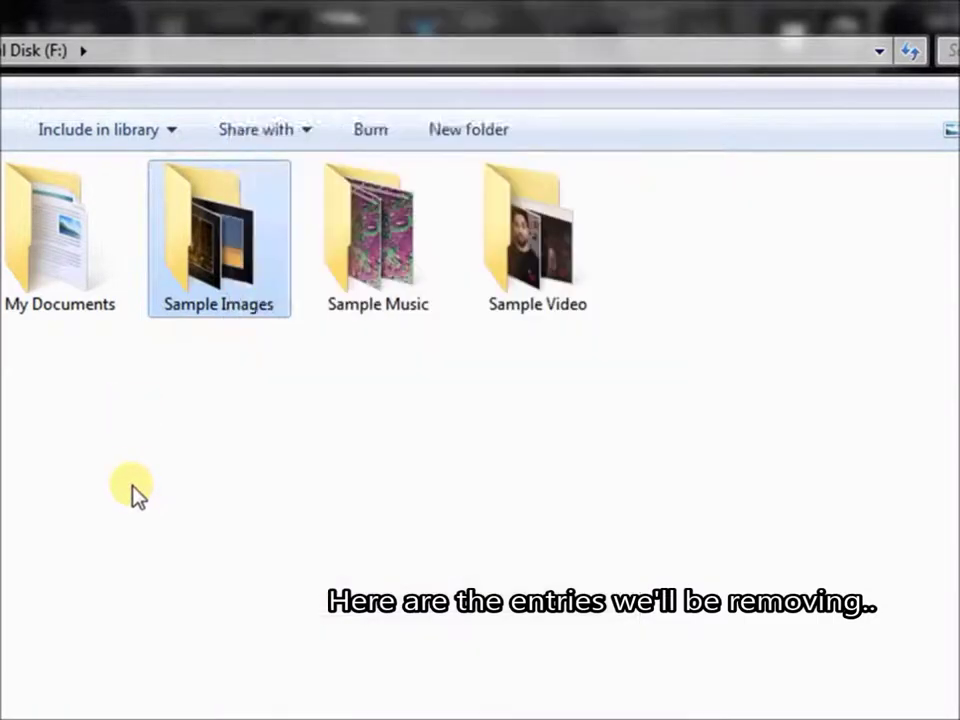
Step: Examine the context commands of the Sample Music and Sample Video folders for media player and music shopping entries, then minimize the window
{"action": "right_click", "coordinate": [364, 289]}
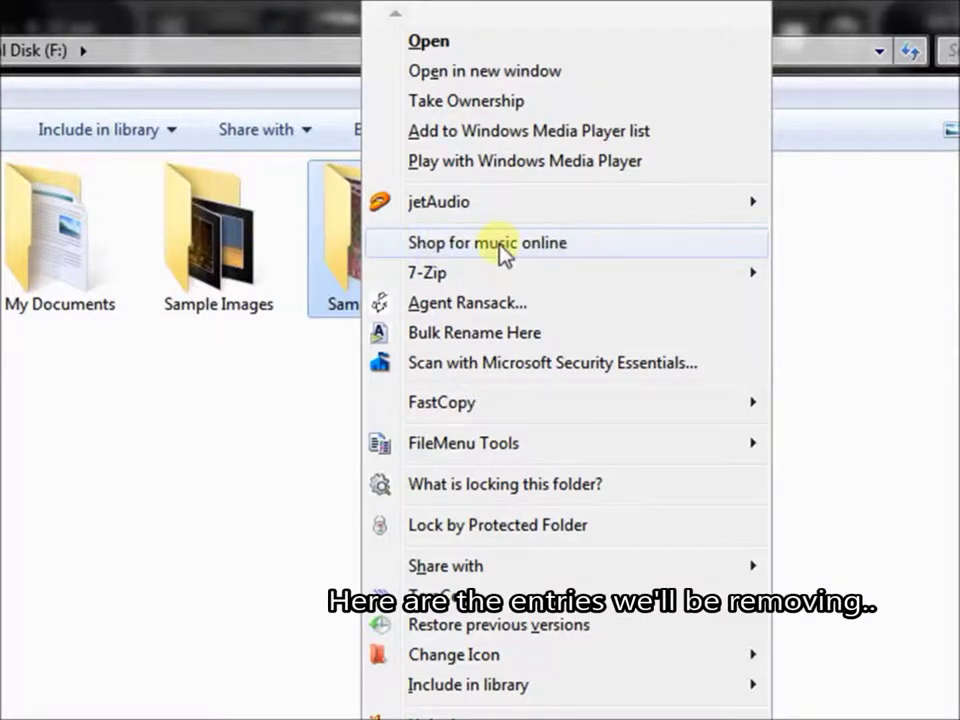
{"action": "left_click", "coordinate": [926, 261]}
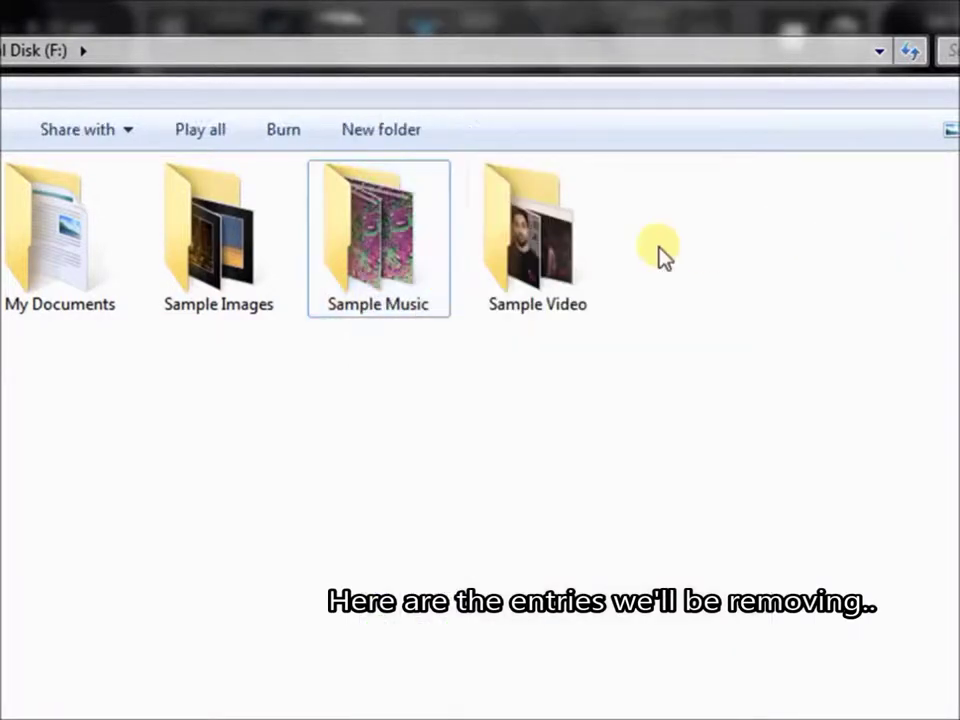
{"action": "left_click", "coordinate": [516, 255]}
{"action": "right_click", "coordinate": [516, 255]}
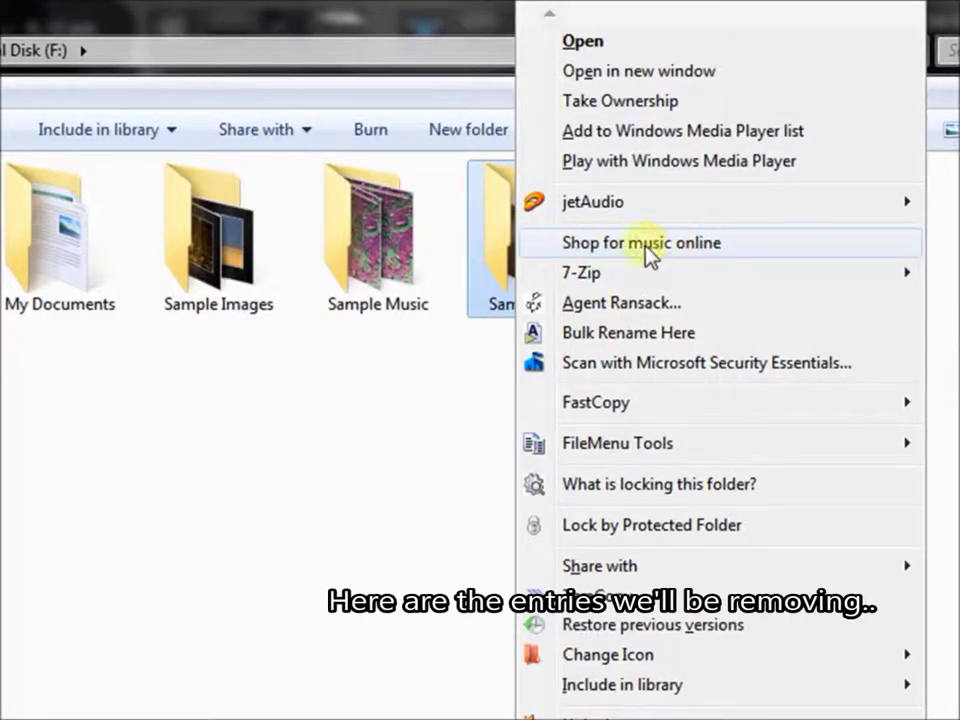
{"action": "left_click", "coordinate": [316, 517]}
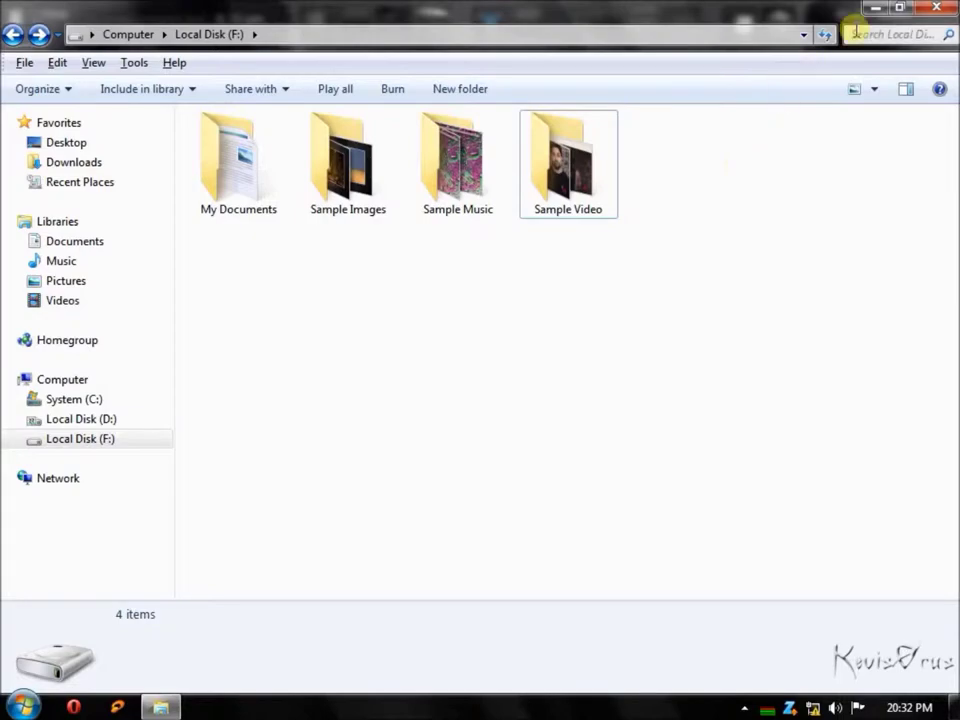
{"action": "left_click", "coordinate": [872, 10]}
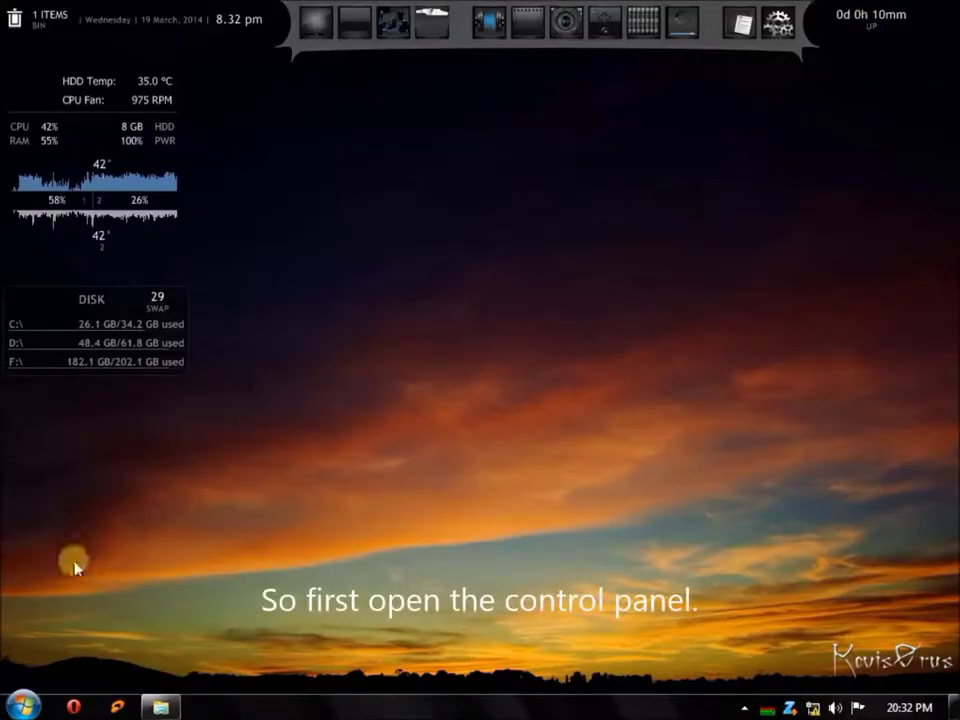
Step: Open Control Panel and display its items as large icons
{"action": "left_click", "coordinate": [24, 706]}
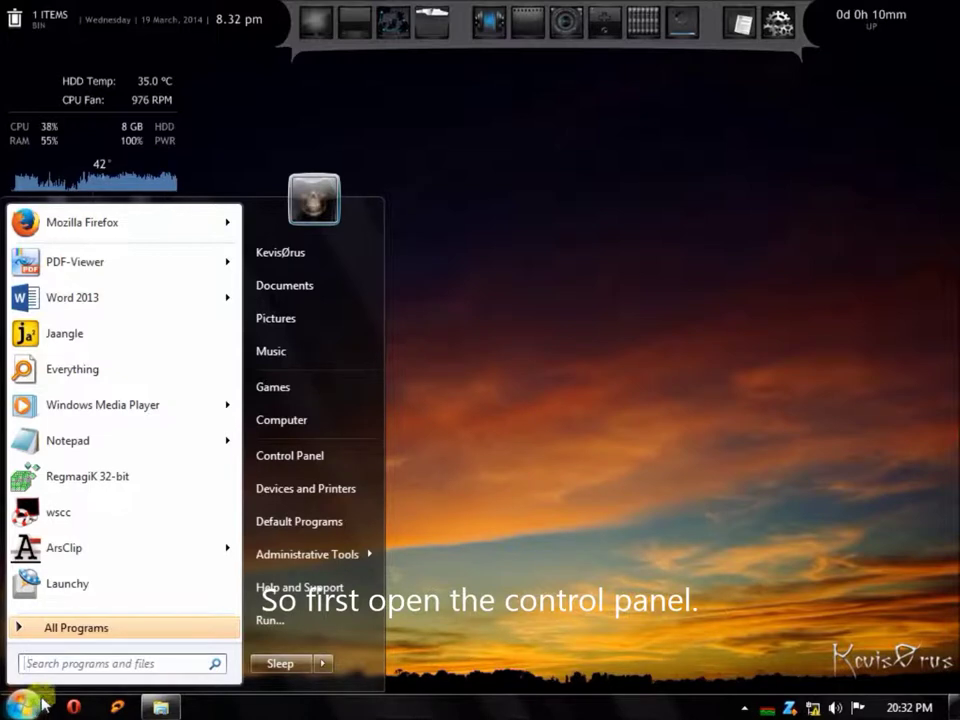
{"action": "left_click", "coordinate": [317, 464]}
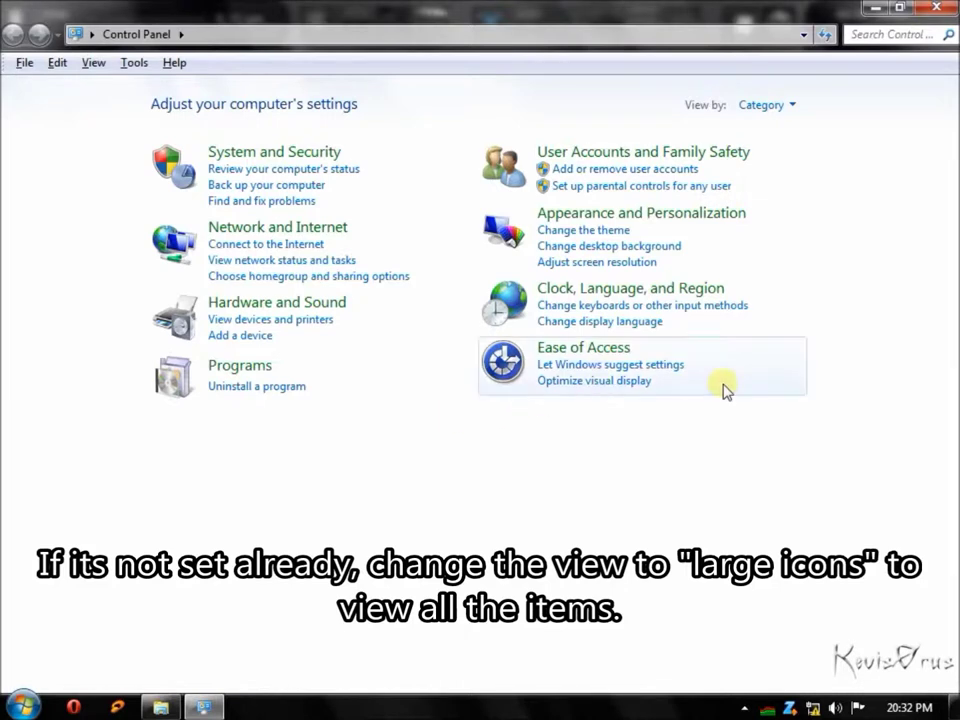
{"action": "left_click", "coordinate": [788, 110]}
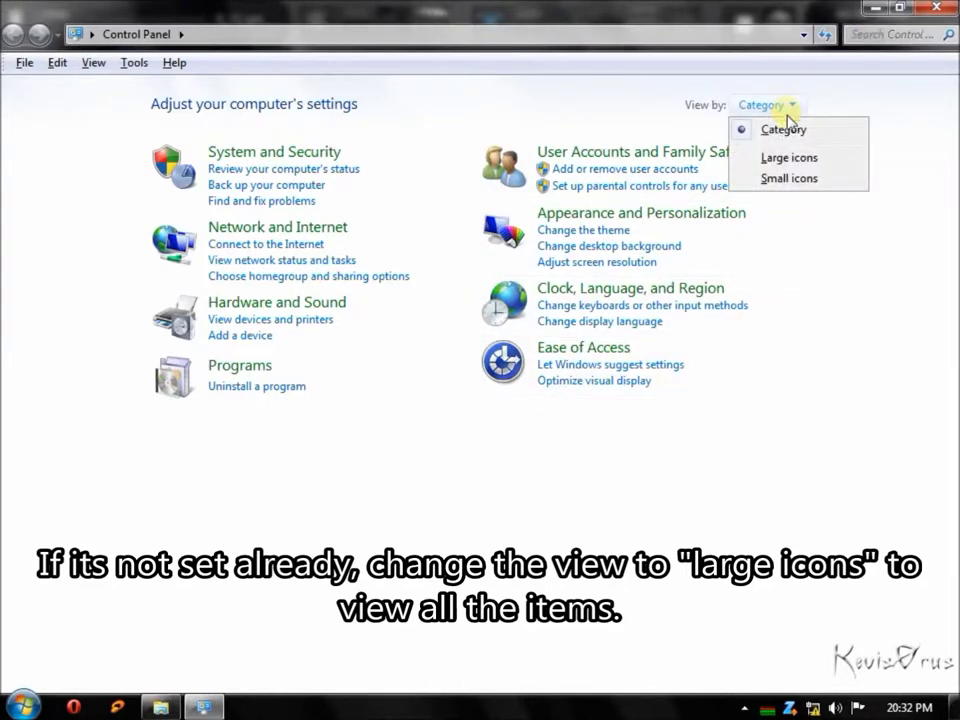
{"action": "left_click", "coordinate": [787, 159]}
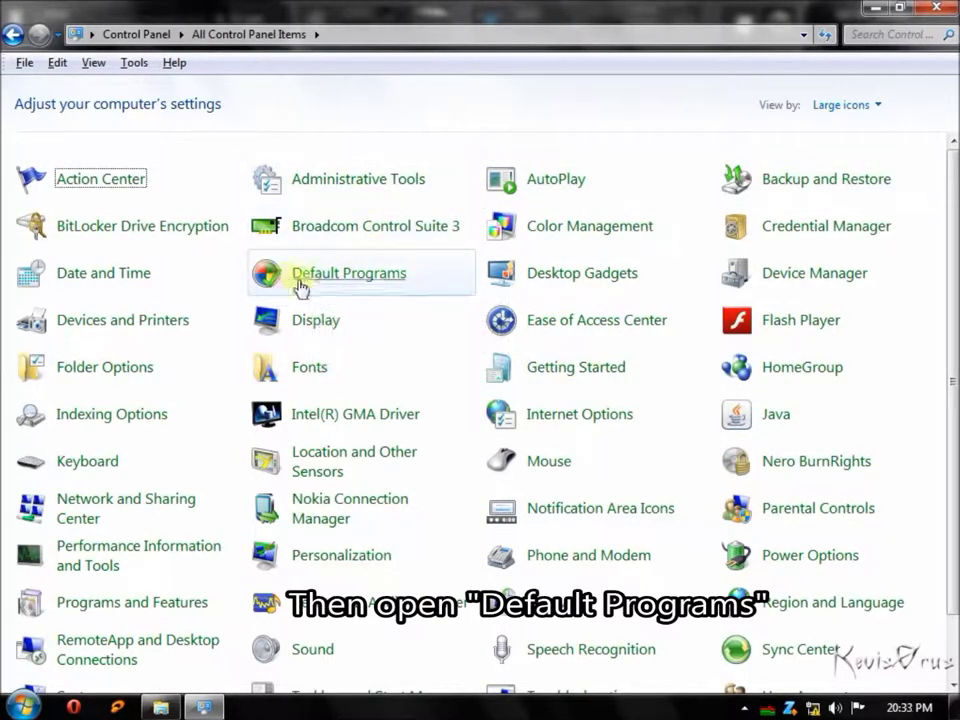
Step: Open the program access and computer defaults settings from Default Programs and expand the Custom configuration
{"action": "left_click", "coordinate": [376, 283]}
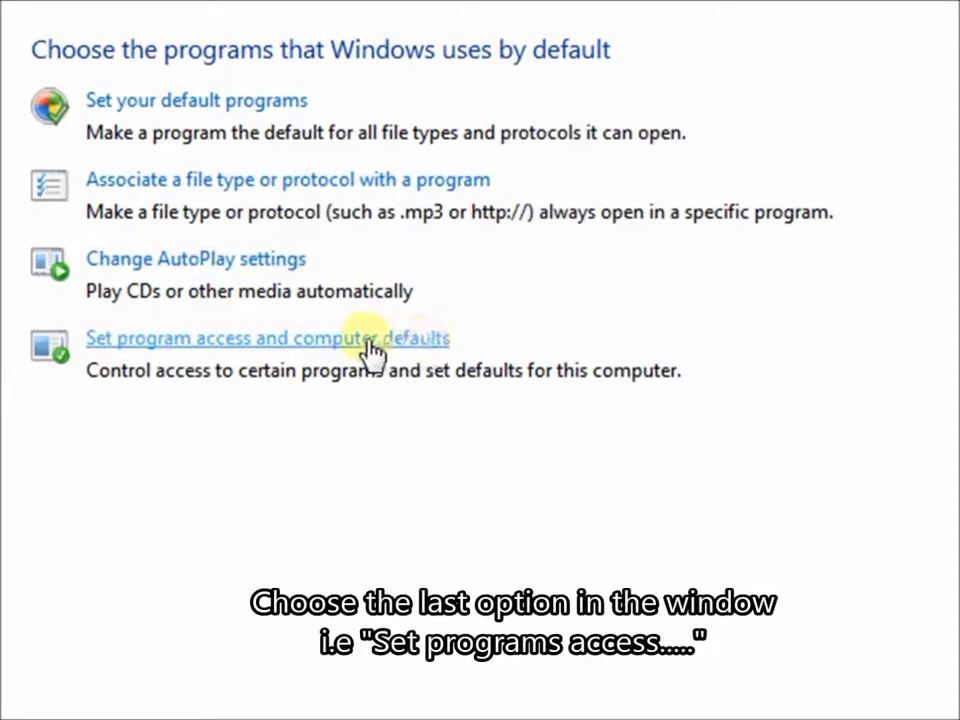
{"action": "left_click", "coordinate": [311, 347]}
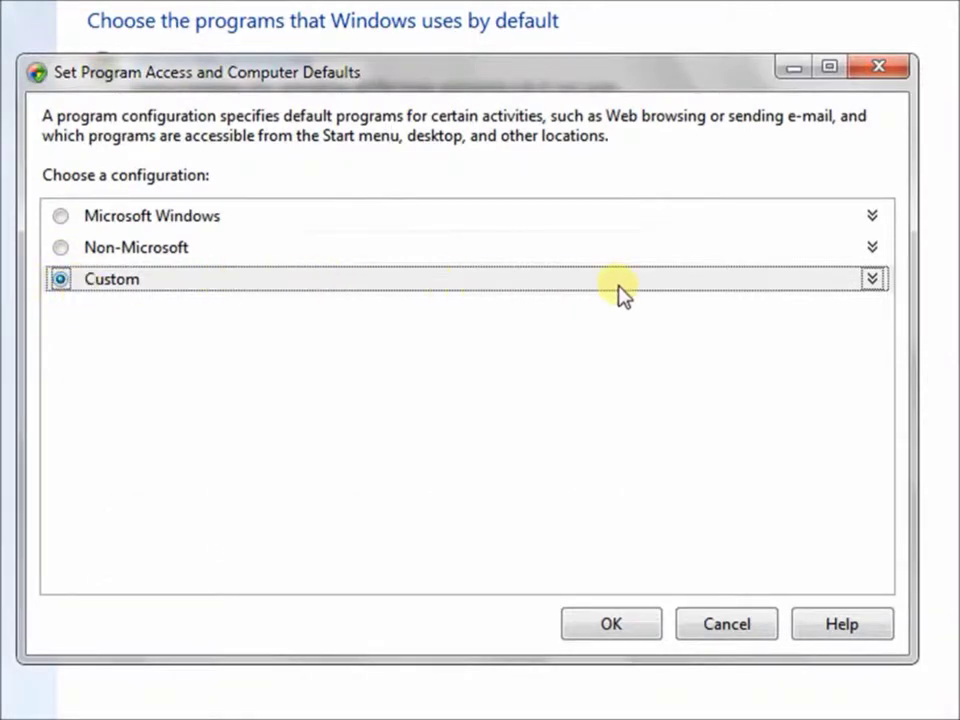
{"action": "left_click", "coordinate": [872, 280]}
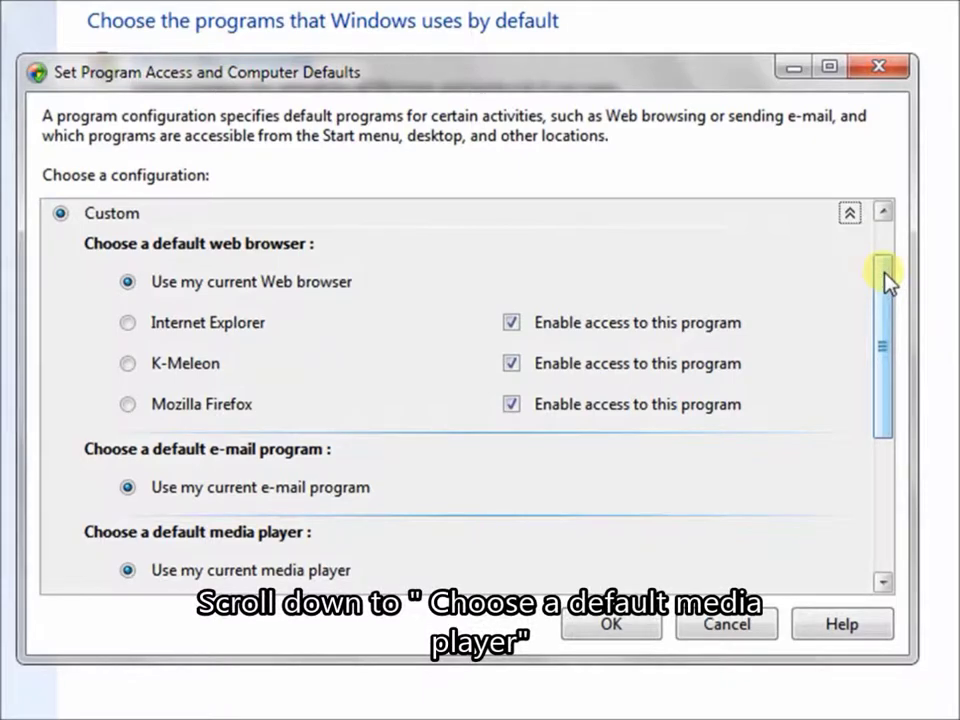
Step: Disable access to Windows Media Player under the default media player choices, apply the change and close Control Panel
{"action": "left_click_drag", "start_coordinate": [889, 280], "coordinate": [908, 418]}
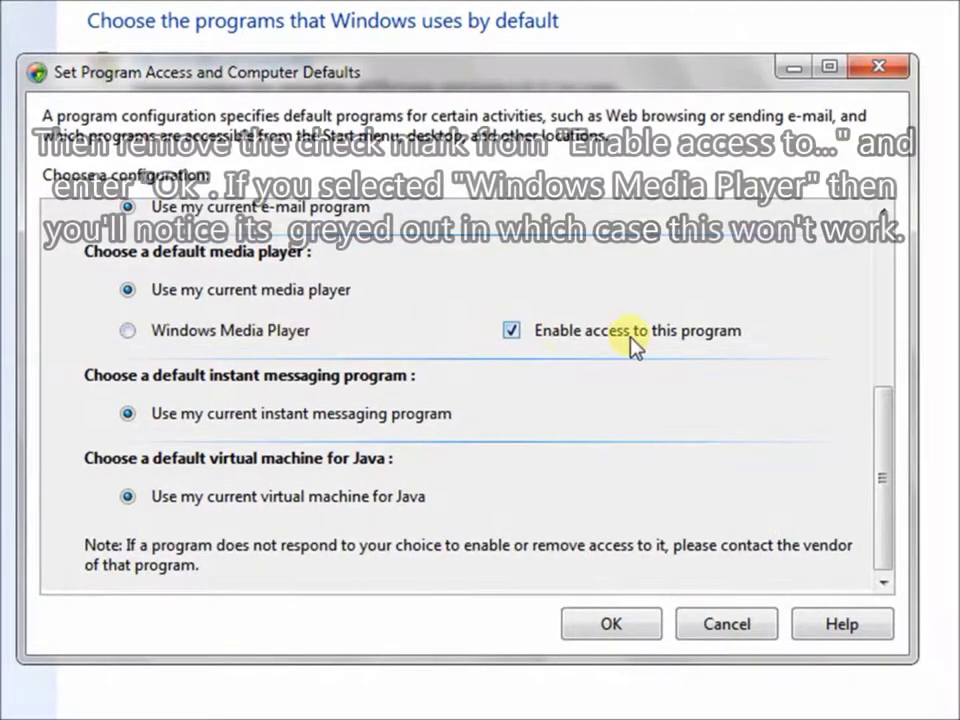
{"action": "left_click", "coordinate": [510, 332]}
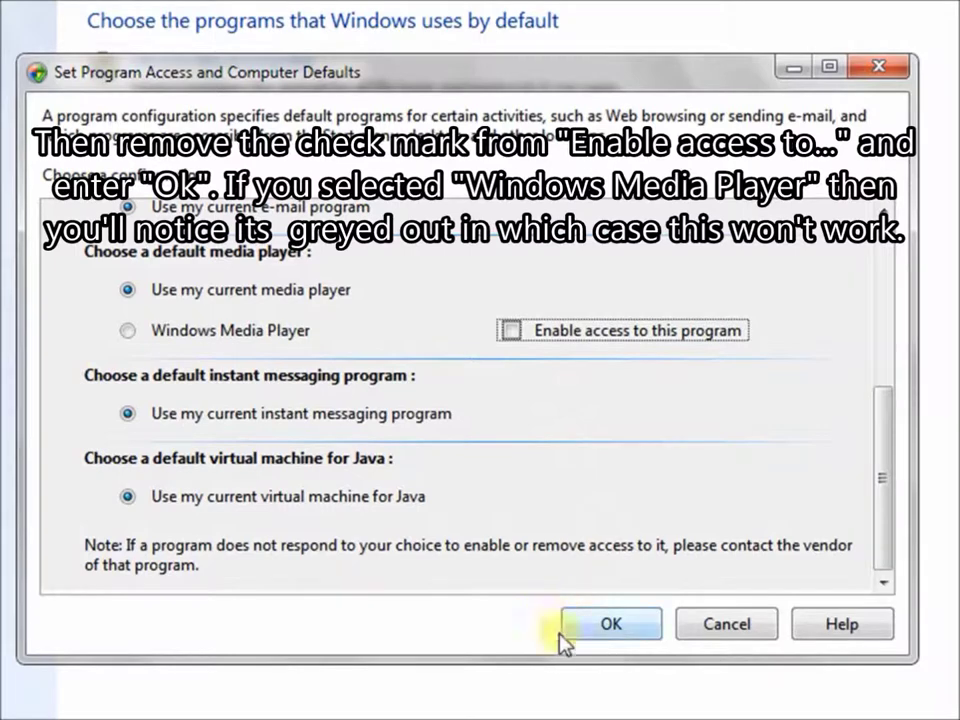
{"action": "left_click", "coordinate": [616, 630]}
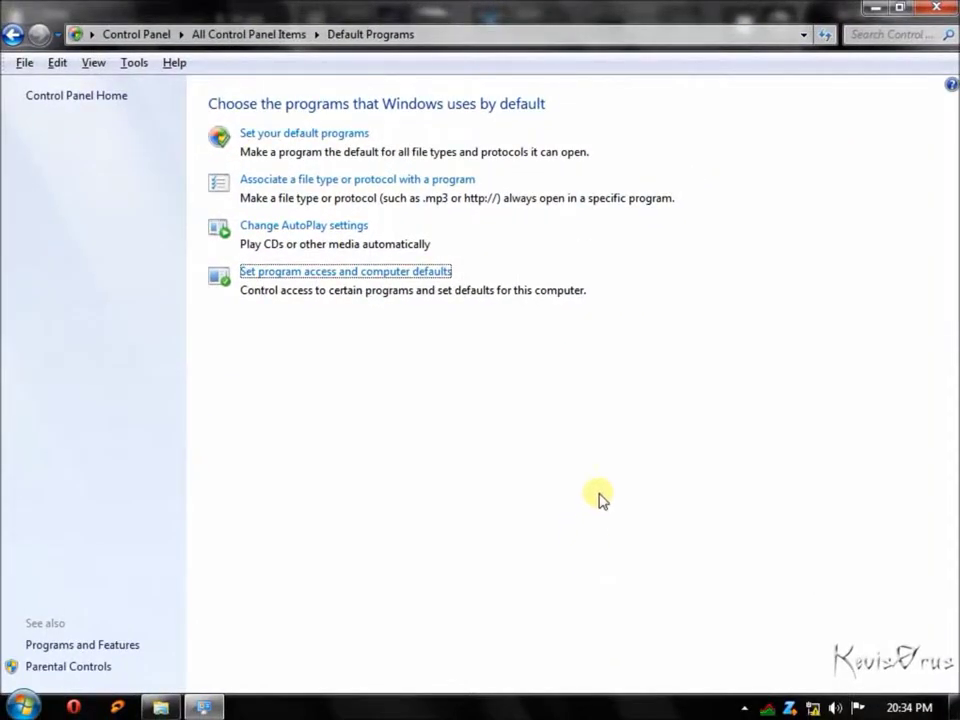
{"action": "left_click", "coordinate": [936, 8]}
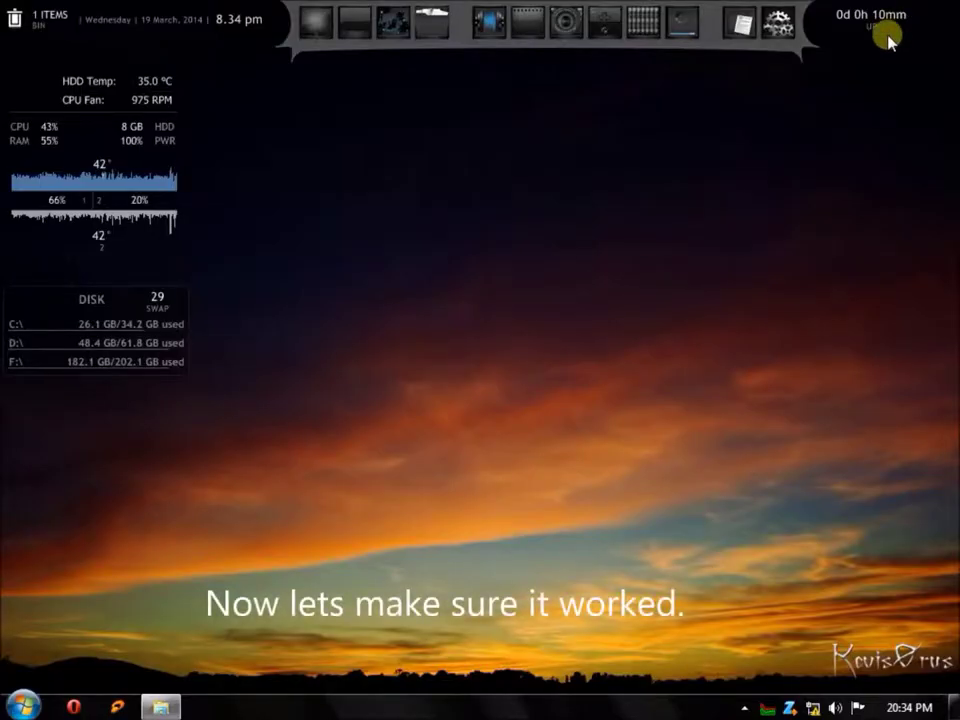
Step: Return to the Local Disk (F:) folder window and check the Sample Images folder's context commands for Windows Media Player entries
{"action": "left_click", "coordinate": [175, 706]}
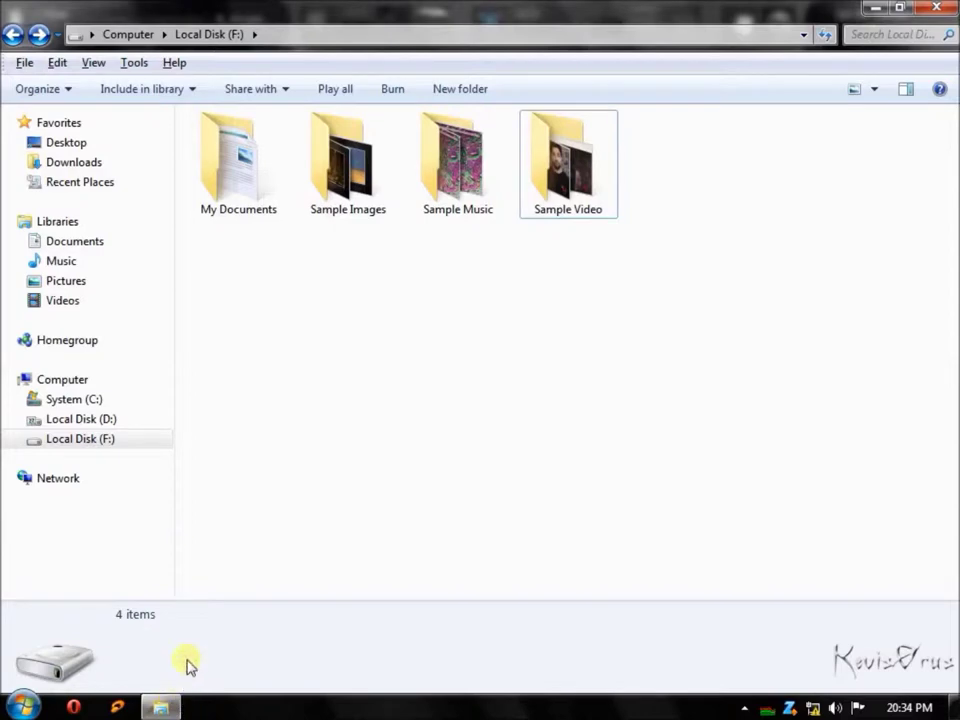
{"action": "left_click", "coordinate": [344, 198]}
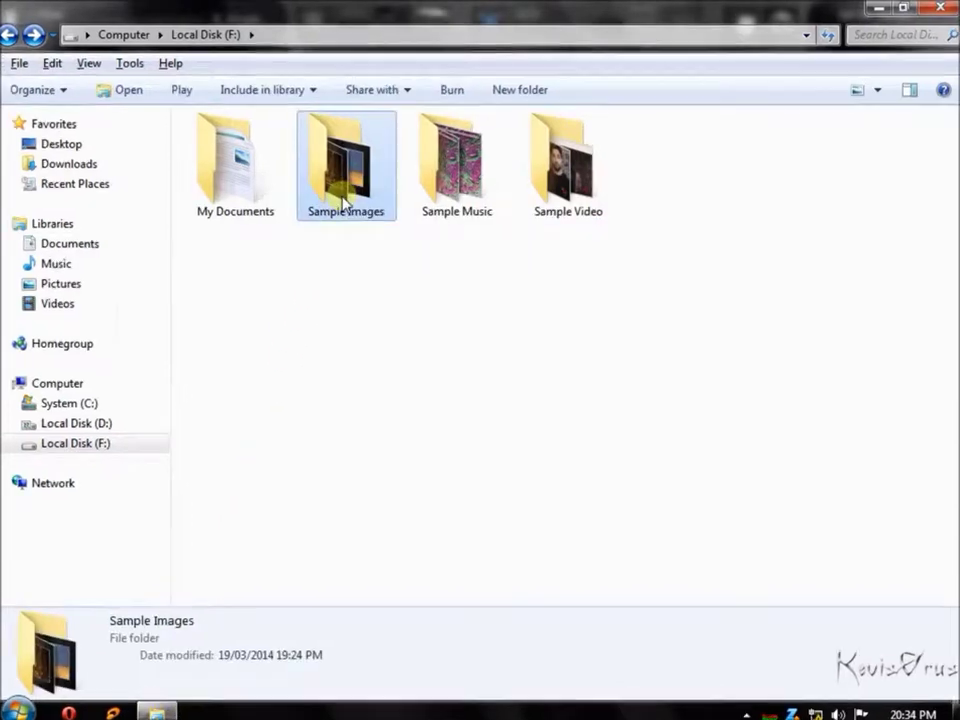
{"action": "right_click", "coordinate": [344, 198]}
{"action": "mouse_move", "coordinate": [458, 99]}
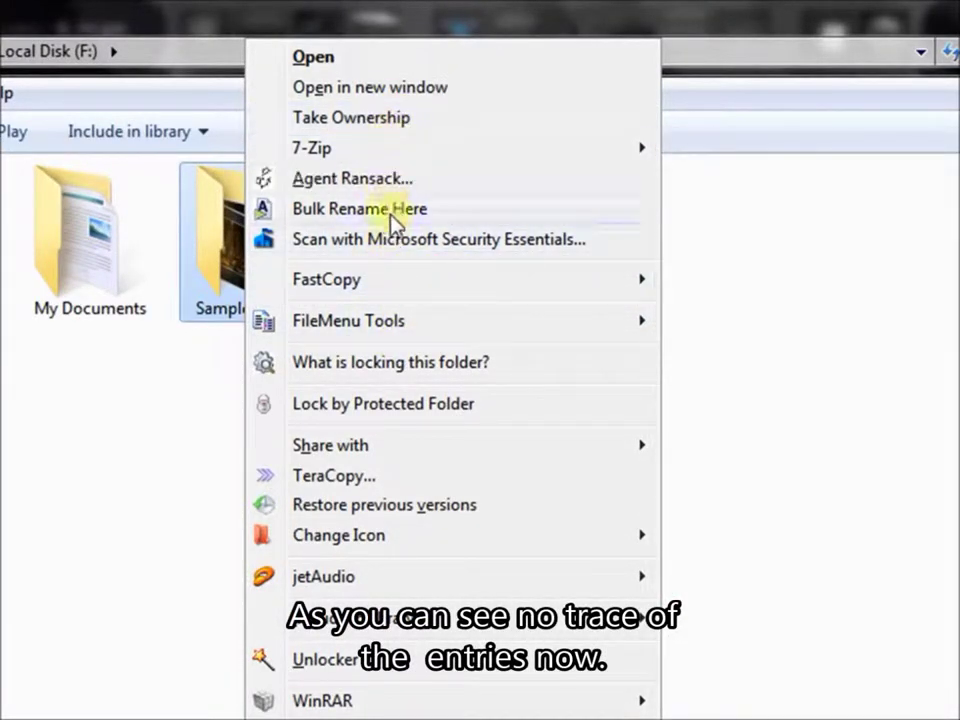
{"action": "left_click", "coordinate": [940, 310]}
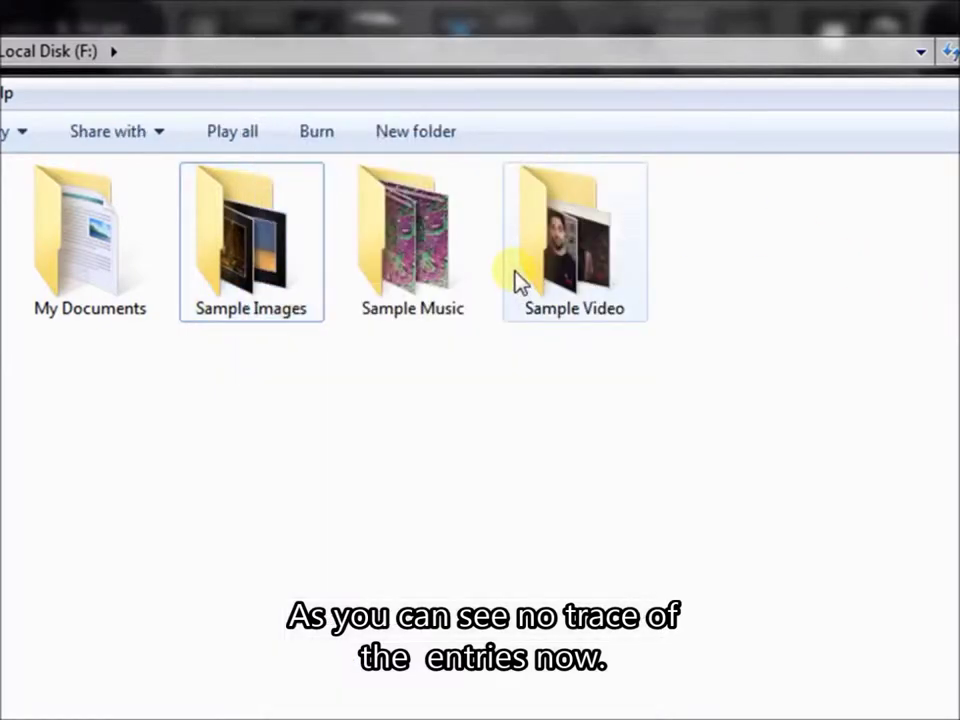
Step: Check the context commands of the Sample Music and Sample Video folders for the Windows Media Player and music shopping entries
{"action": "left_click", "coordinate": [444, 268]}
{"action": "right_click", "coordinate": [444, 268]}
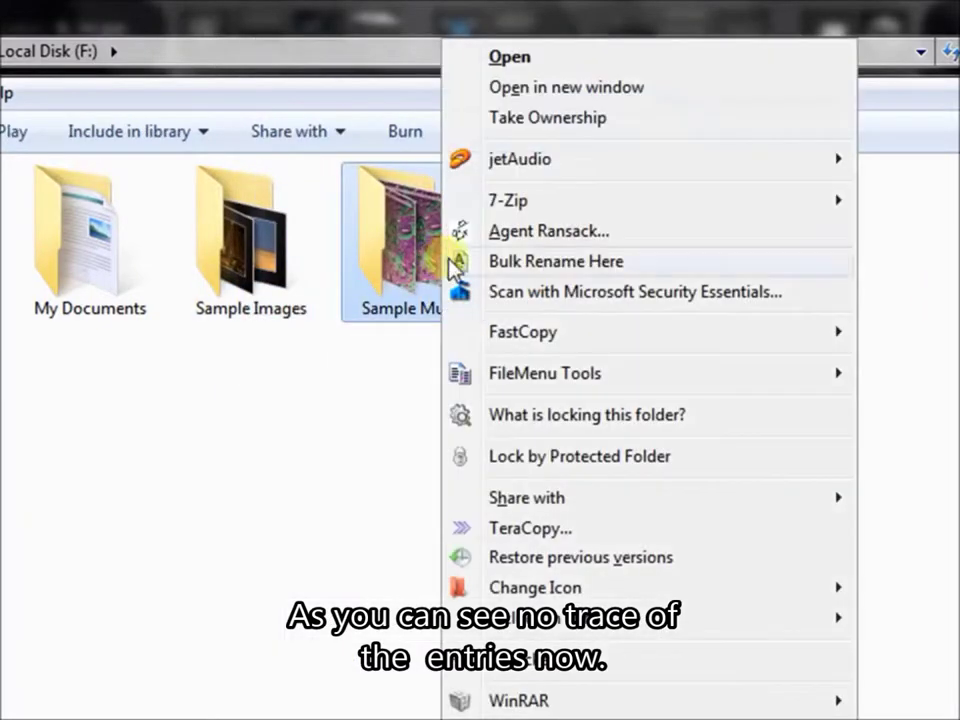
{"action": "mouse_move", "coordinate": [545, 212]}
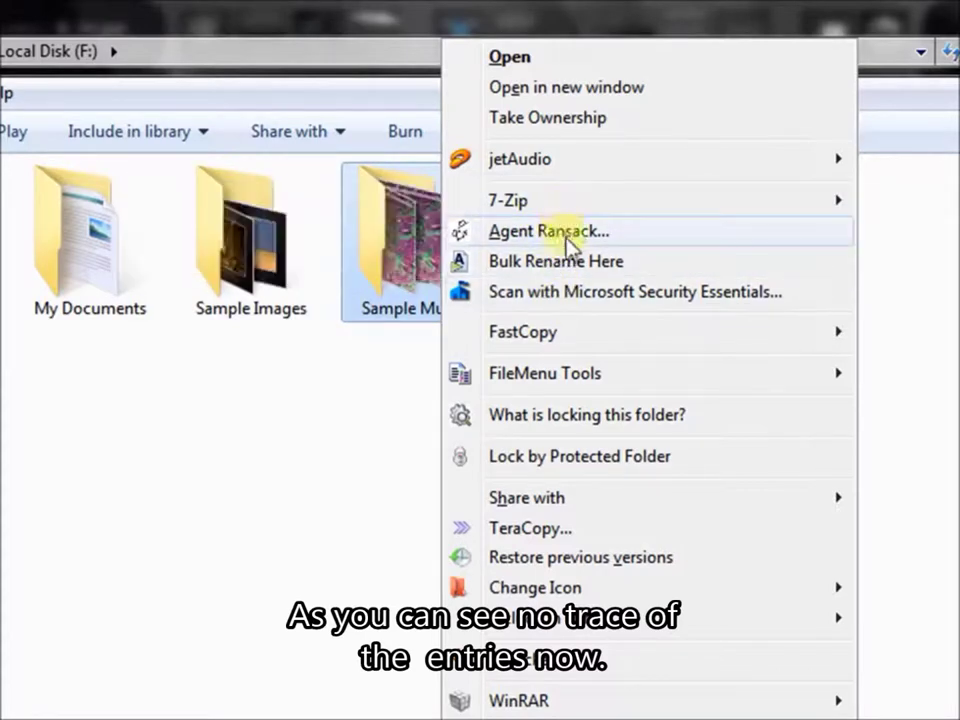
{"action": "mouse_move", "coordinate": [574, 216]}
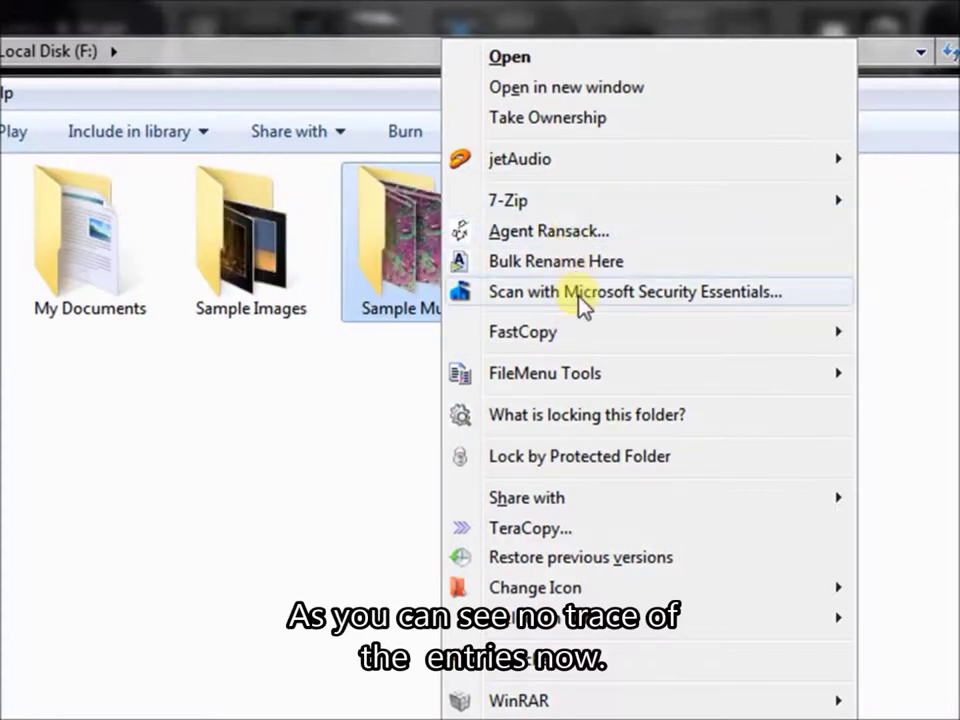
{"action": "mouse_move", "coordinate": [600, 331]}
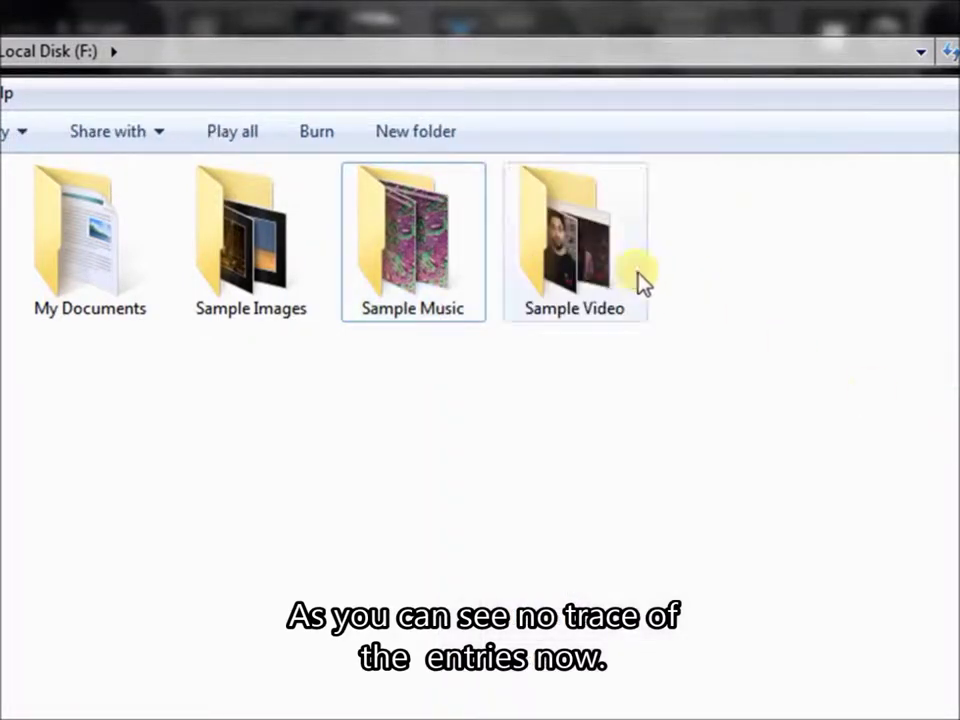
{"action": "left_click", "coordinate": [607, 280]}
{"action": "right_click", "coordinate": [607, 280]}
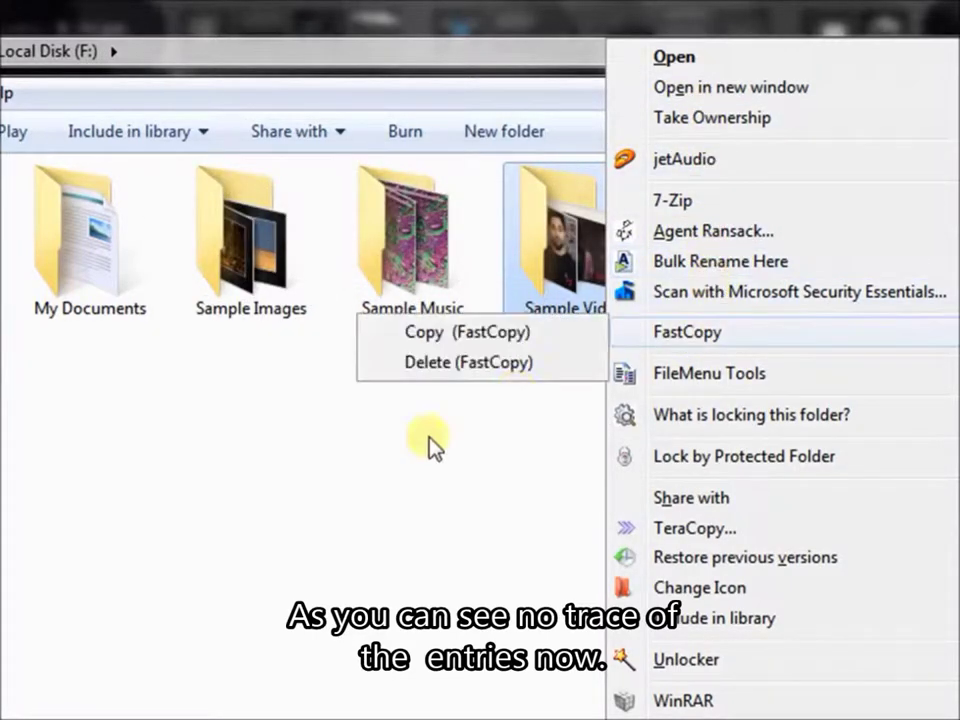
{"action": "left_click", "coordinate": [314, 574]}
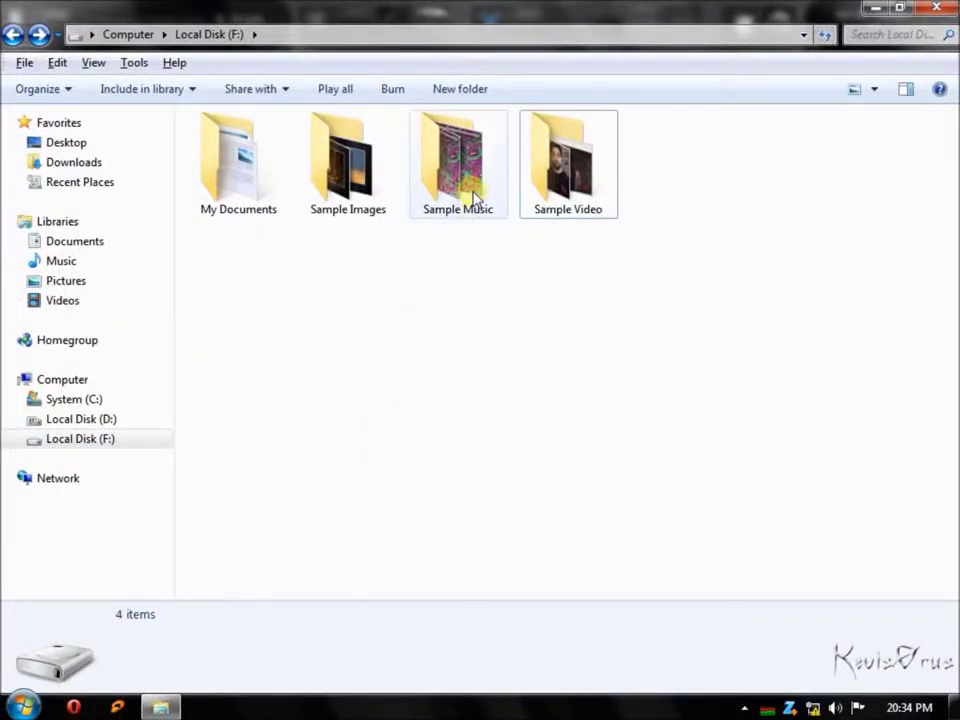
Step: Open the Sample Music folder and check which programs are offered for opening the Kindred Spirits MP3
{"action": "mouse_move", "coordinate": [474, 196]}
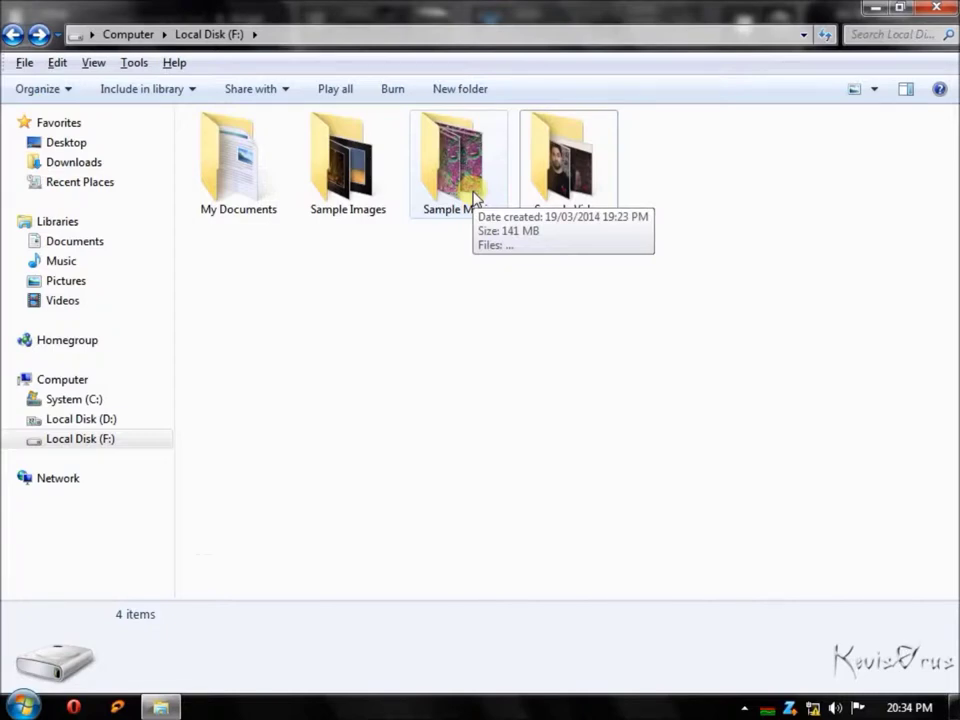
{"action": "double_click", "coordinate": [474, 196]}
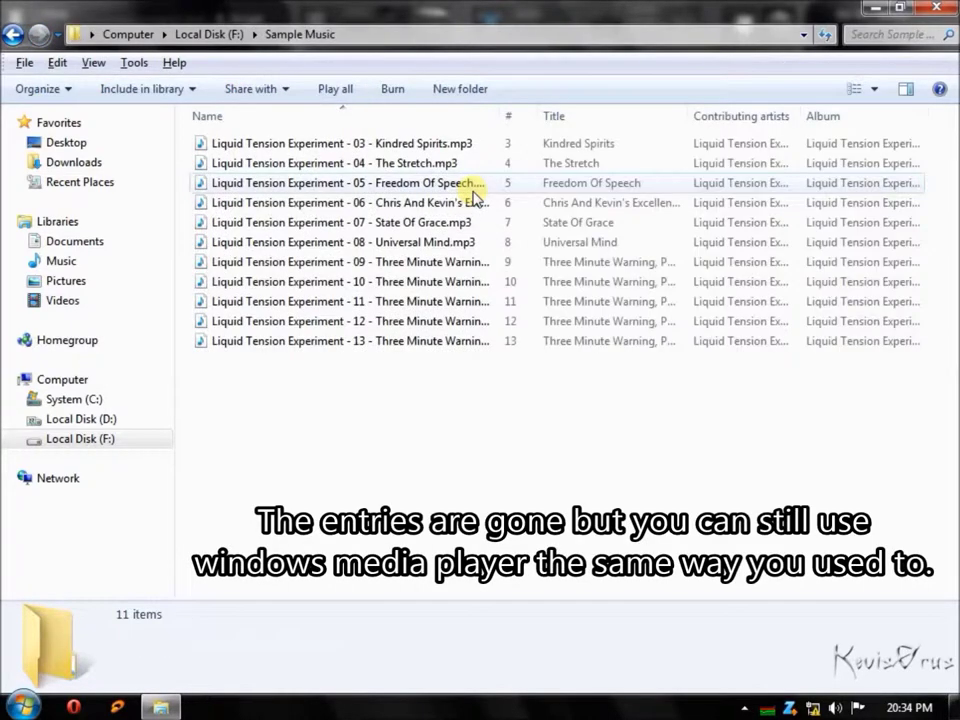
{"action": "left_click", "coordinate": [328, 147]}
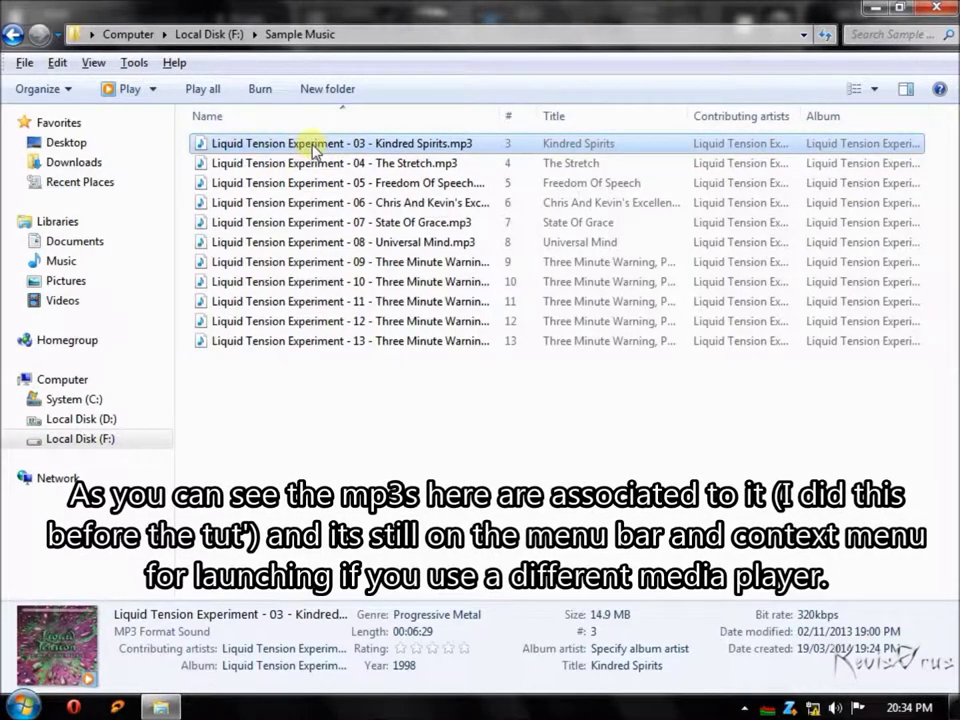
{"action": "right_click", "coordinate": [314, 150]}
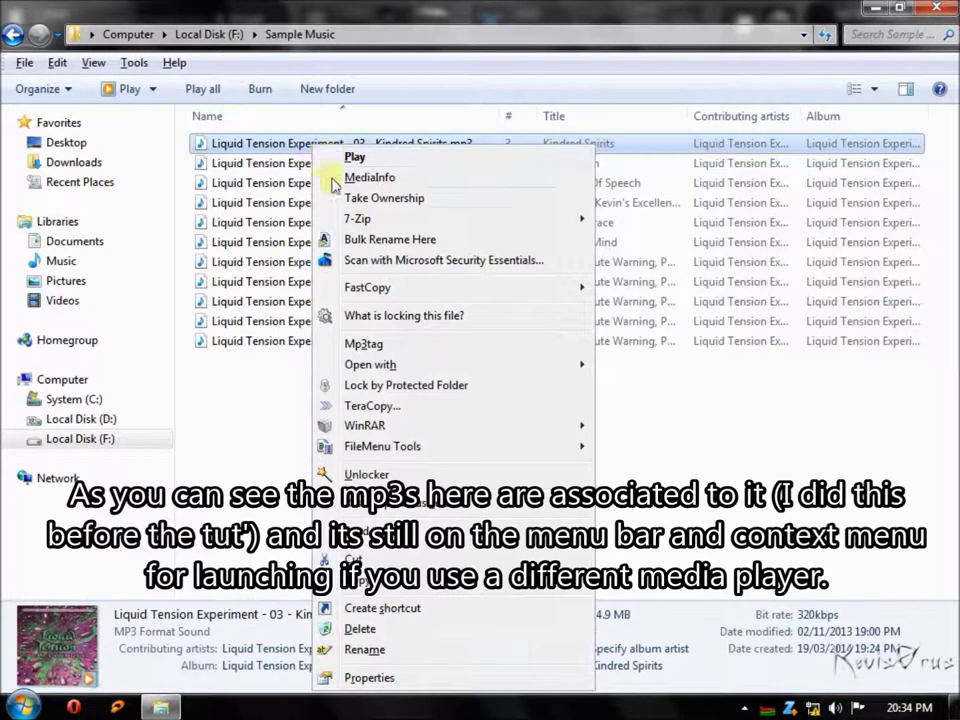
{"action": "mouse_move", "coordinate": [456, 369]}
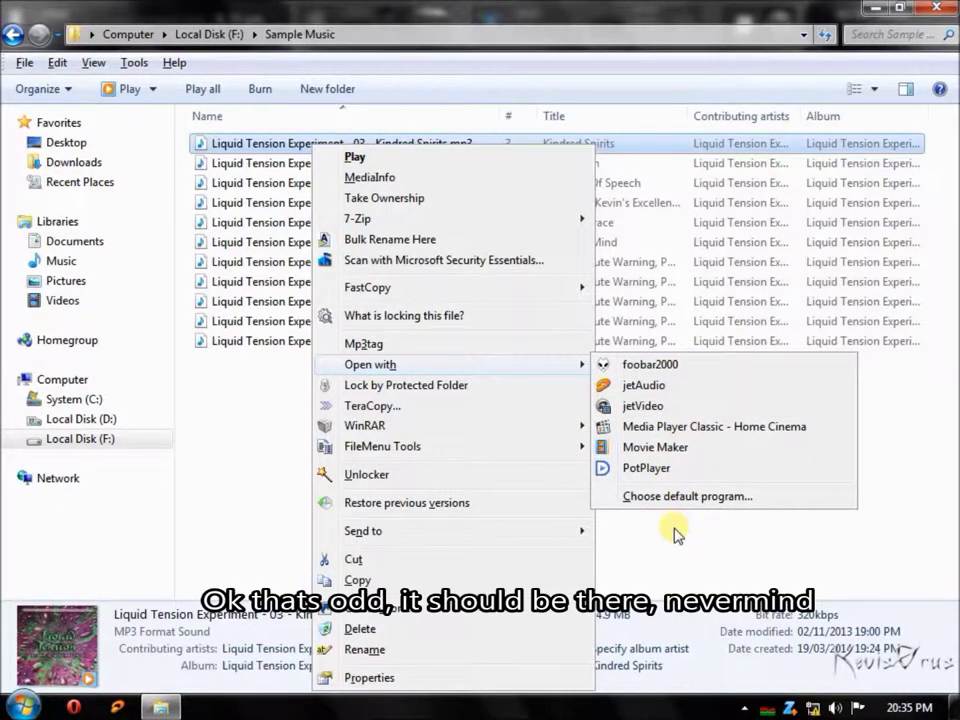
{"action": "left_click", "coordinate": [675, 535]}
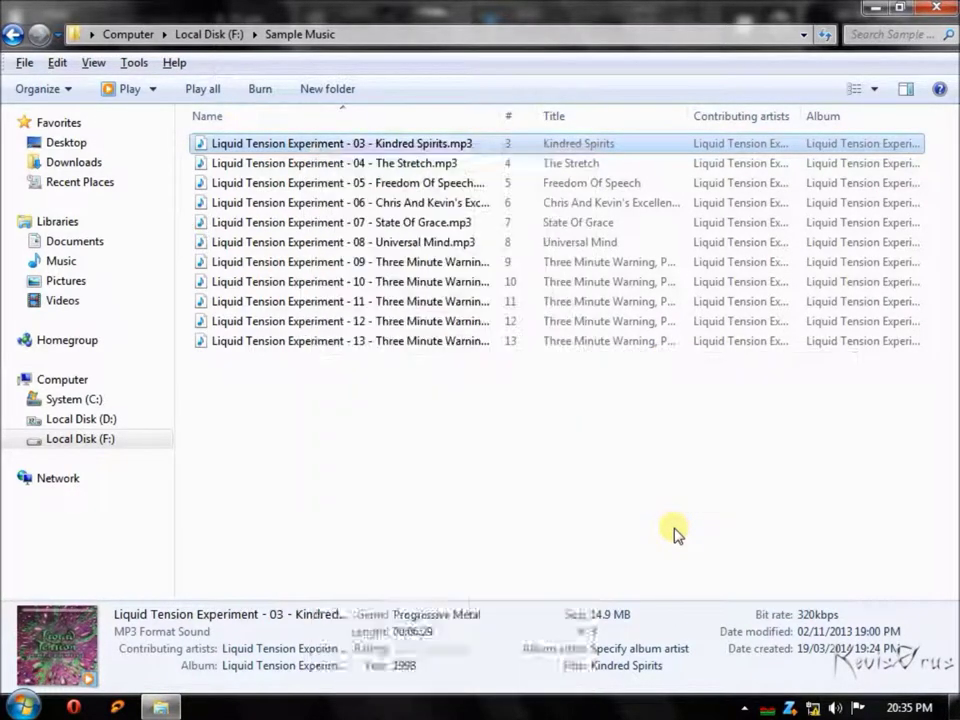
Step: Play the Kindred Spirits MP3 in a maximized Windows Media Player, skip ahead in the track, then stop playback and close the player
{"action": "left_click", "coordinate": [428, 148]}
{"action": "double_click", "coordinate": [428, 146]}
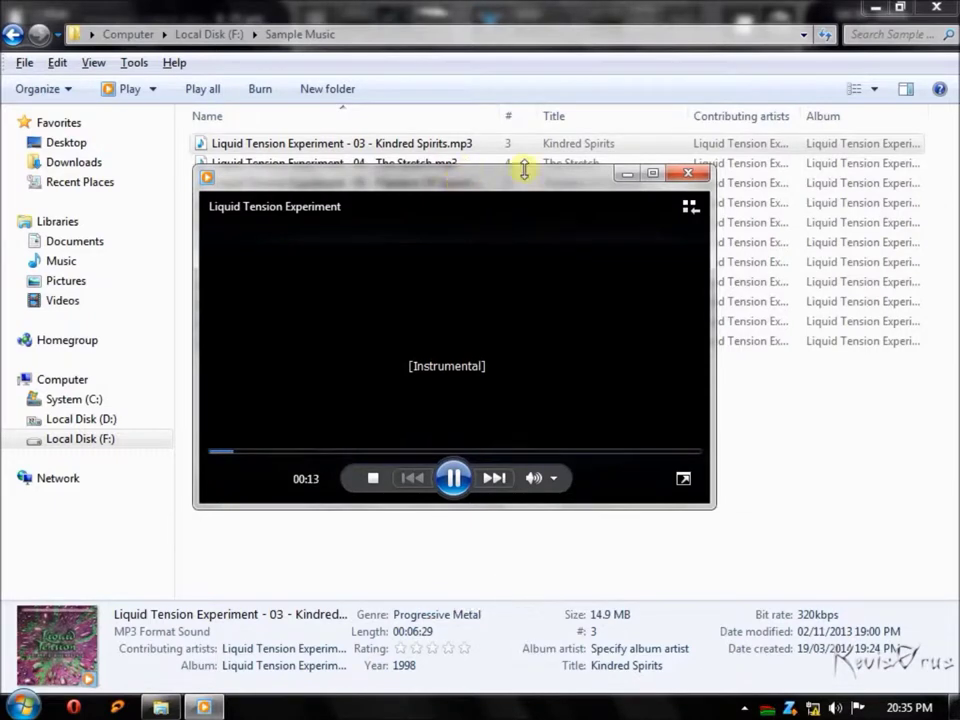
{"action": "left_click", "coordinate": [654, 175]}
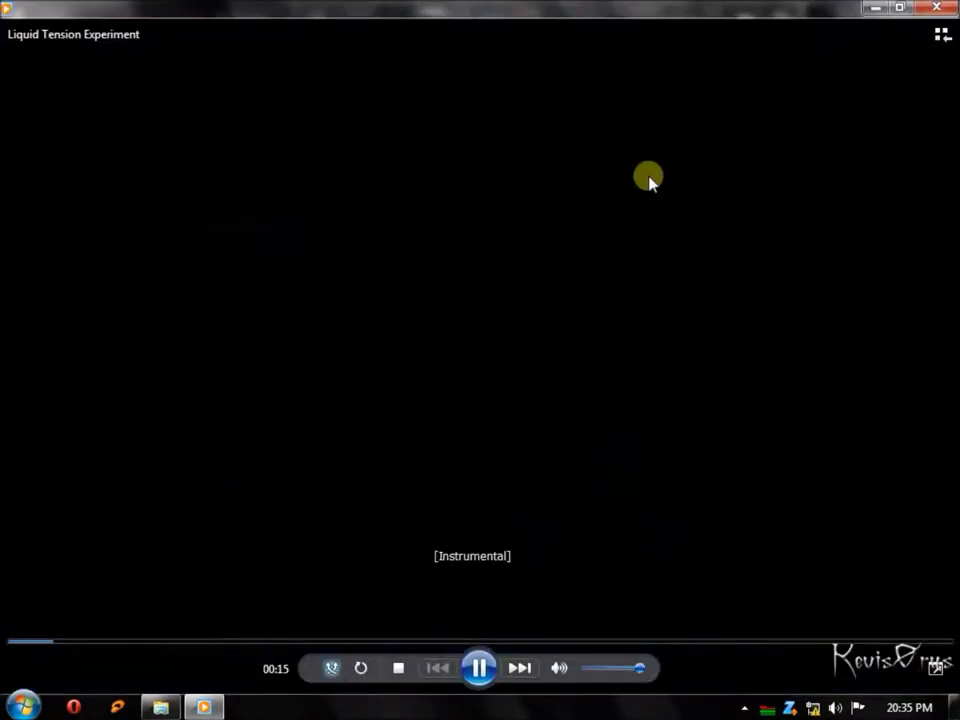
{"action": "left_click", "coordinate": [91, 642]}
{"action": "left_click", "coordinate": [212, 643]}
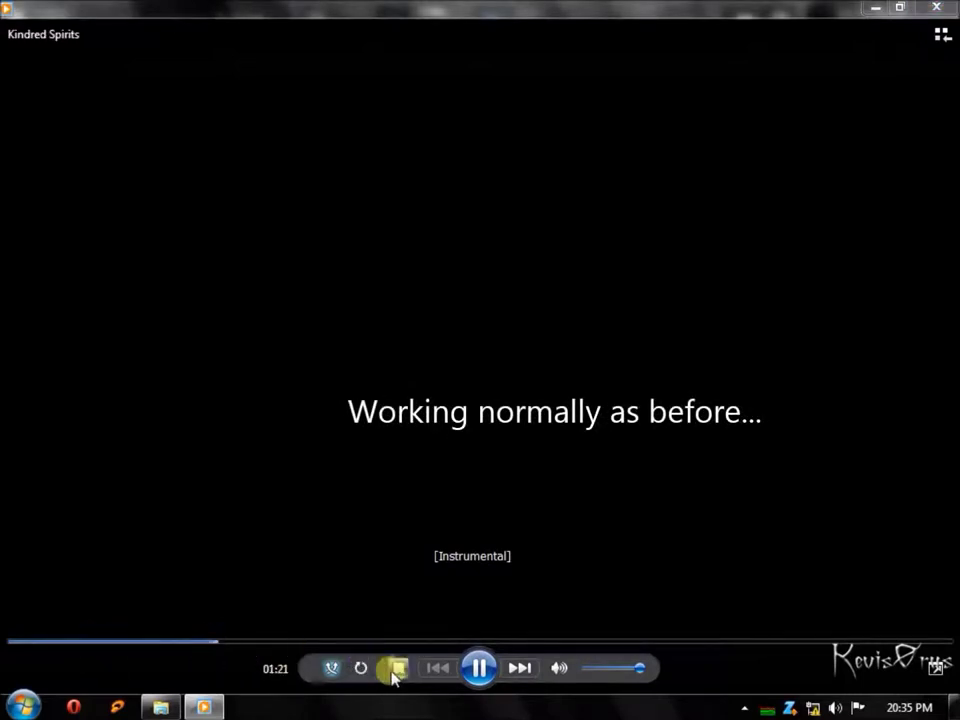
{"action": "left_click", "coordinate": [397, 668]}
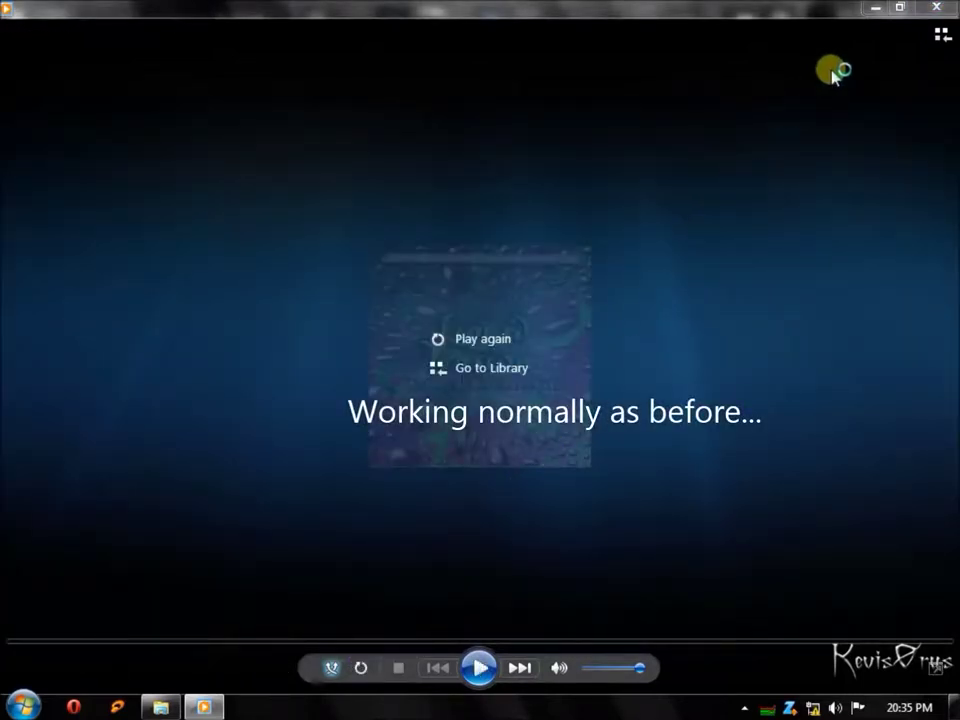
{"action": "left_click", "coordinate": [940, 10]}
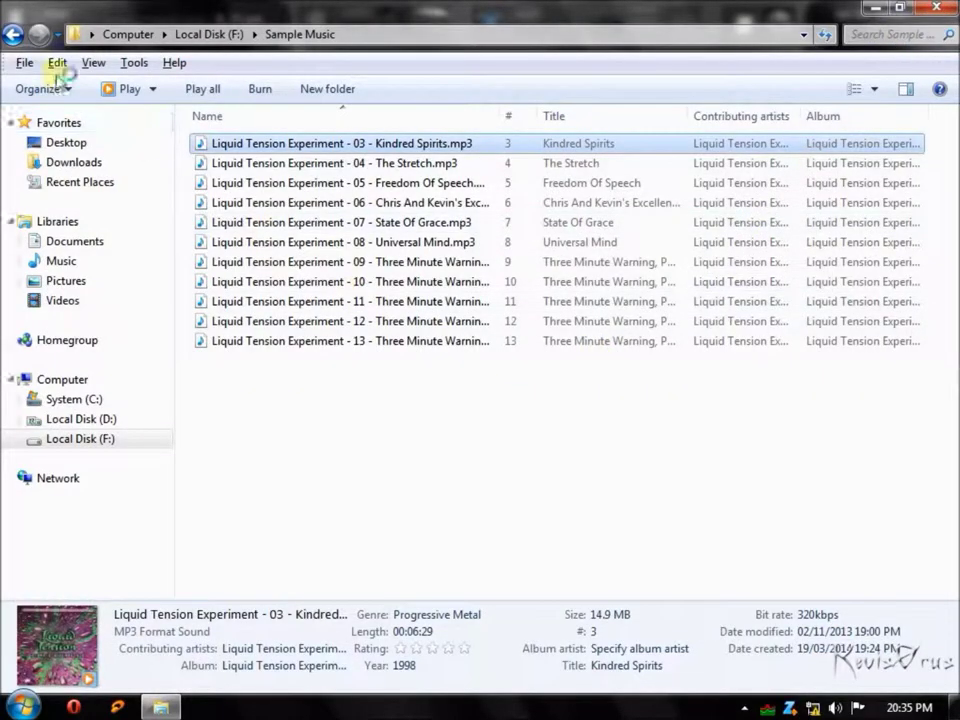
Step: Go back to the Local Disk (F:) folder and minimize its window to show the desktop
{"action": "left_click", "coordinate": [15, 37]}
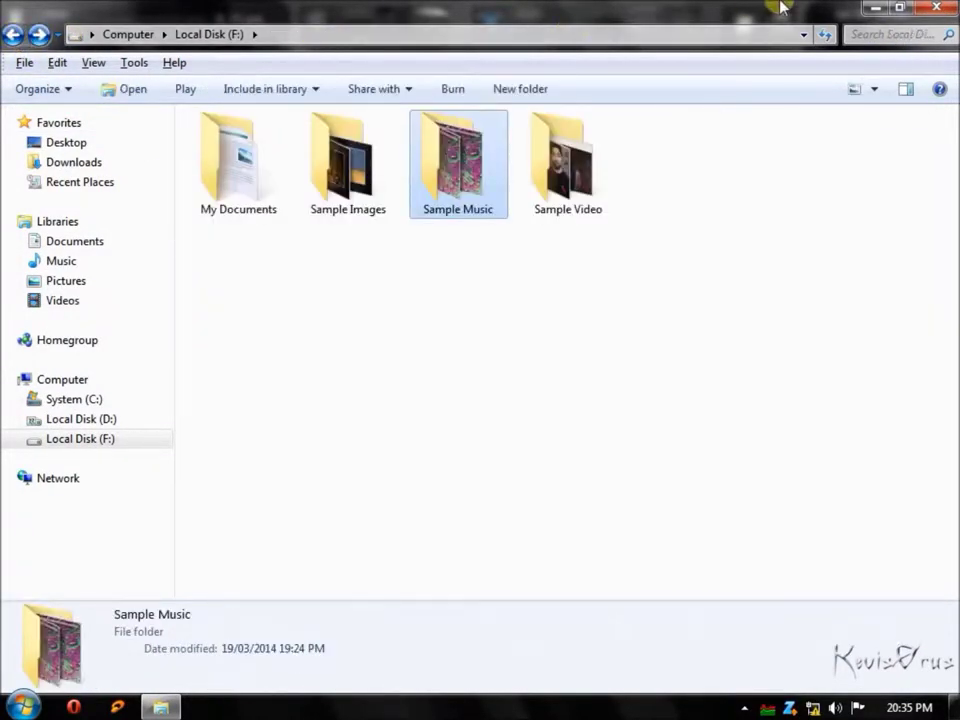
{"action": "left_click", "coordinate": [873, 10]}
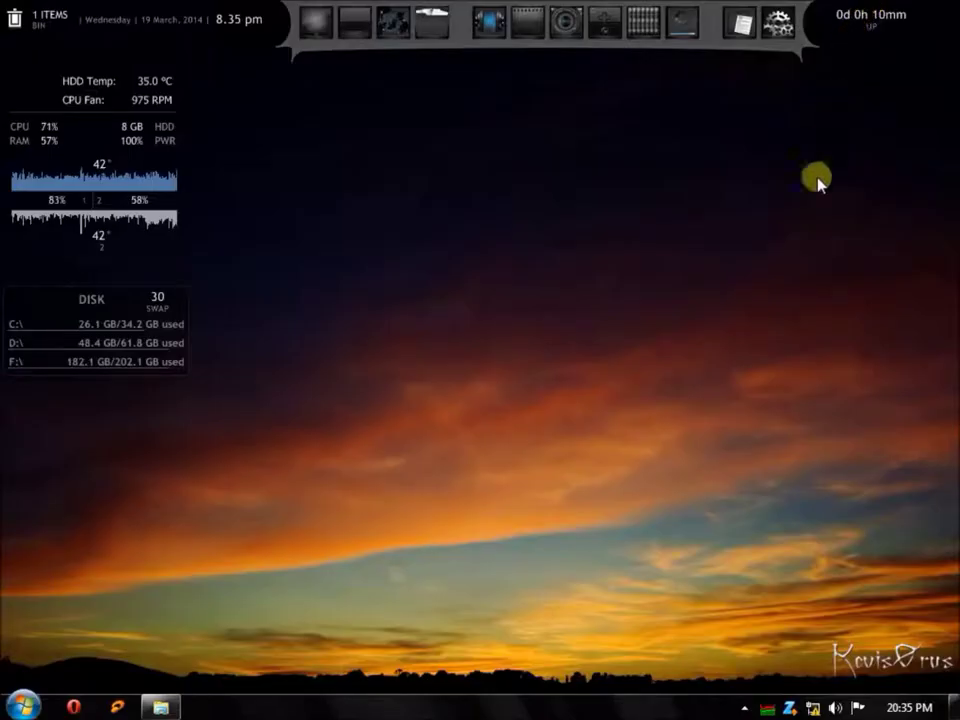